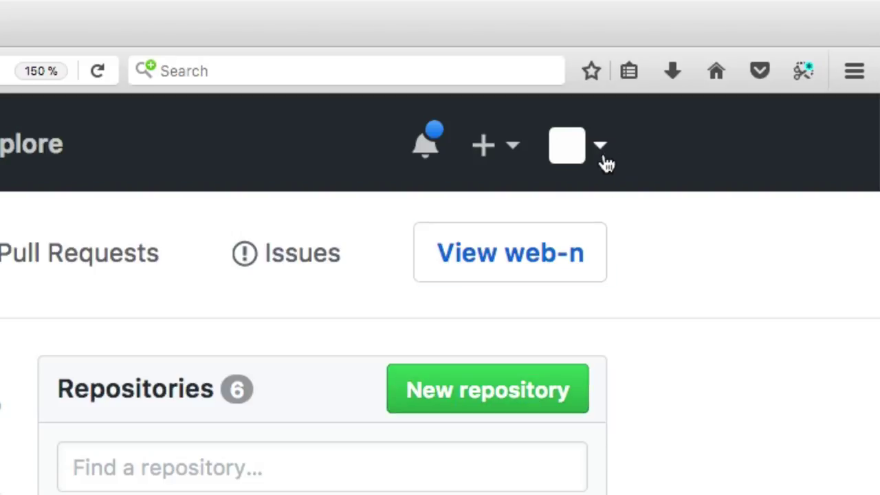
# Start a new repository under the web-n organization and name it web1
pyautogui.click(505, 163)
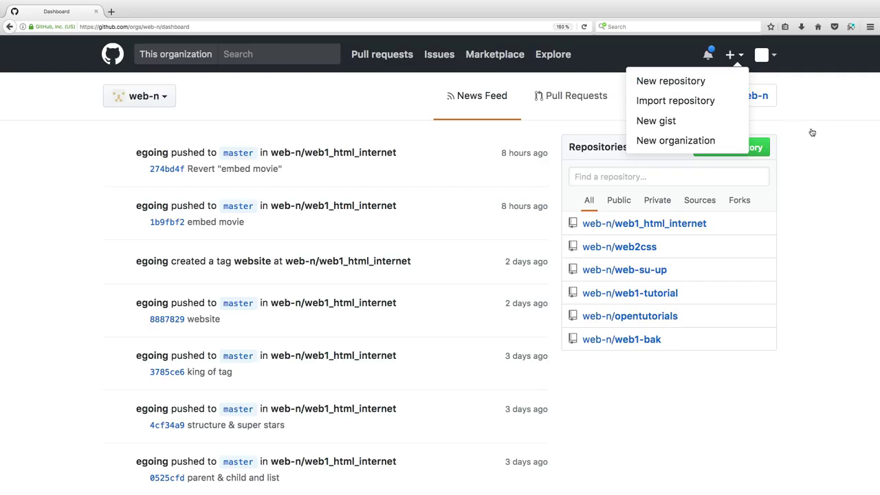
pyautogui.click(812, 132)
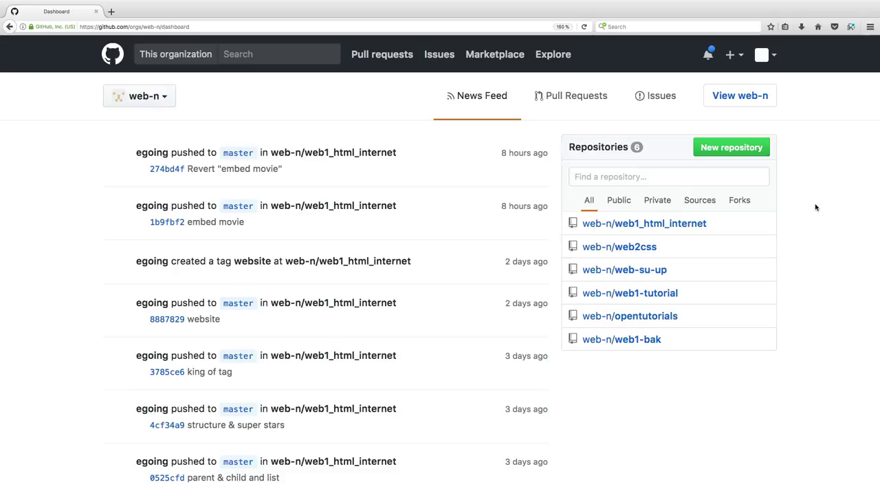
pyautogui.click(751, 150)
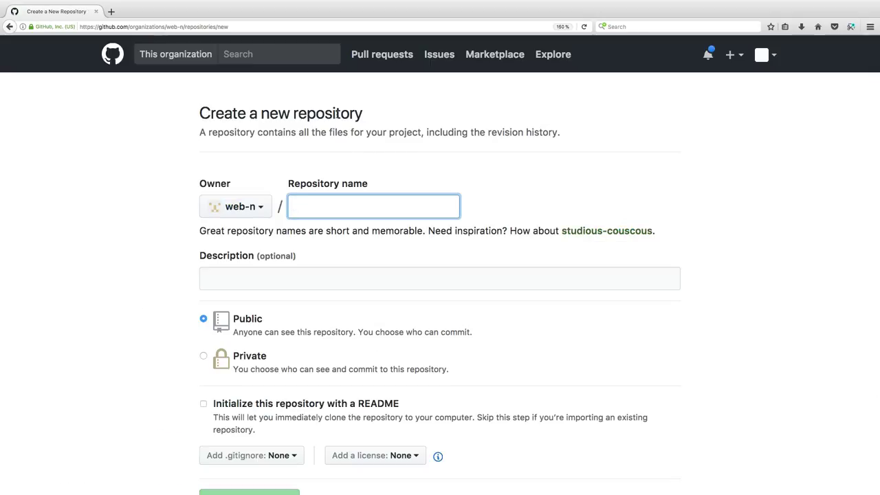
pyautogui.doubleClick(338, 114)
pyautogui.click(371, 127)
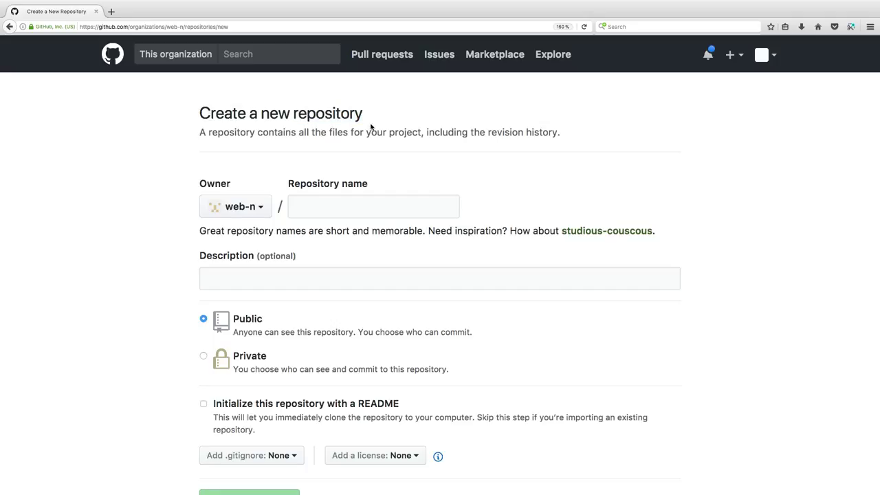
pyautogui.click(337, 204)
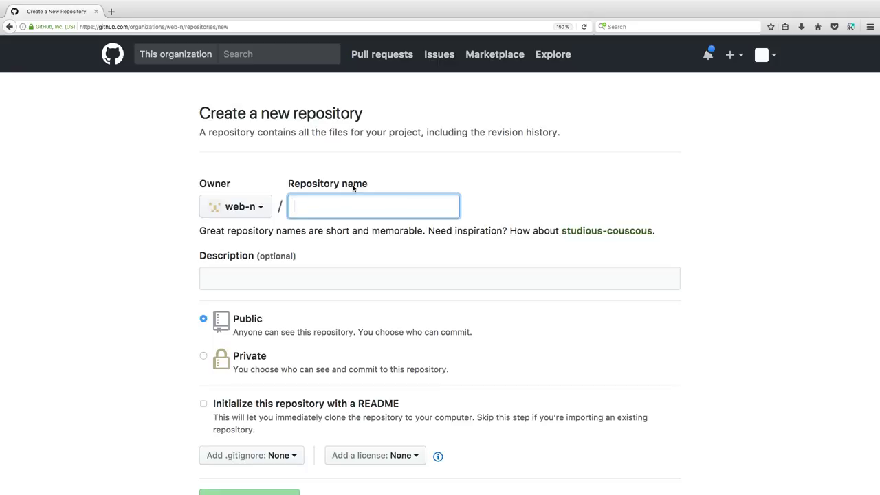
pyautogui.write('web1')
# Create the repository as Public, initialized with a README
pyautogui.scroll(-2, 349, 263)
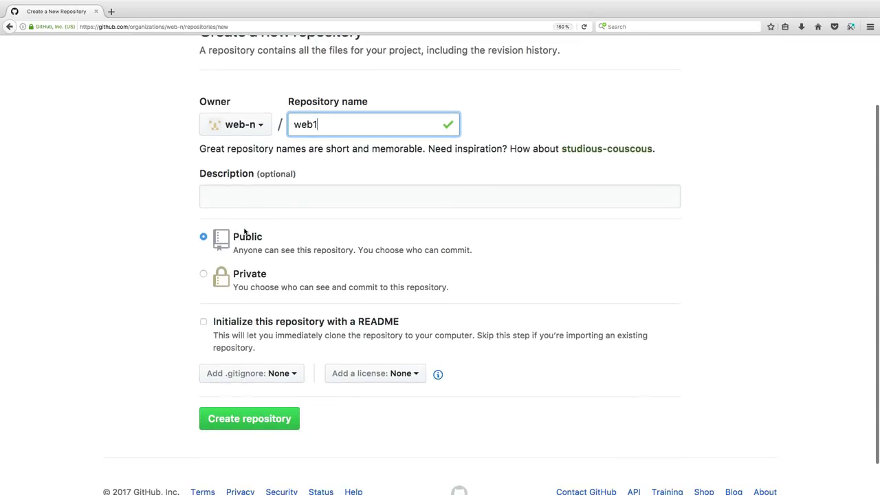
pyautogui.click(204, 237)
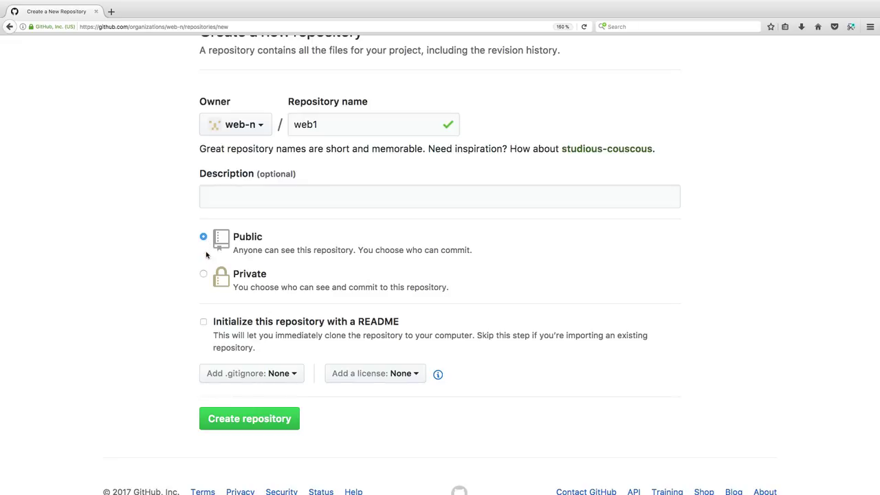
pyautogui.click(203, 323)
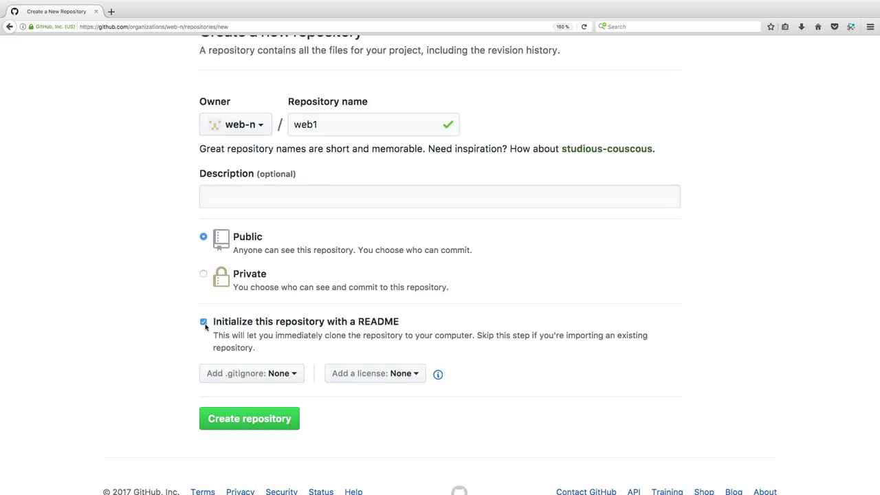
pyautogui.click(228, 420)
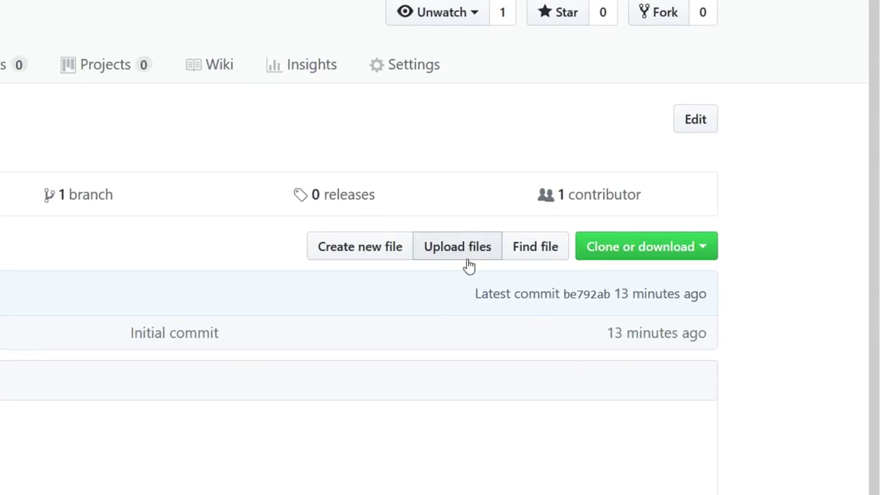
# Upload the files 1, 2, 3, coding and index from the Desktop's web1 folder to the repository
pyautogui.click(469, 266)
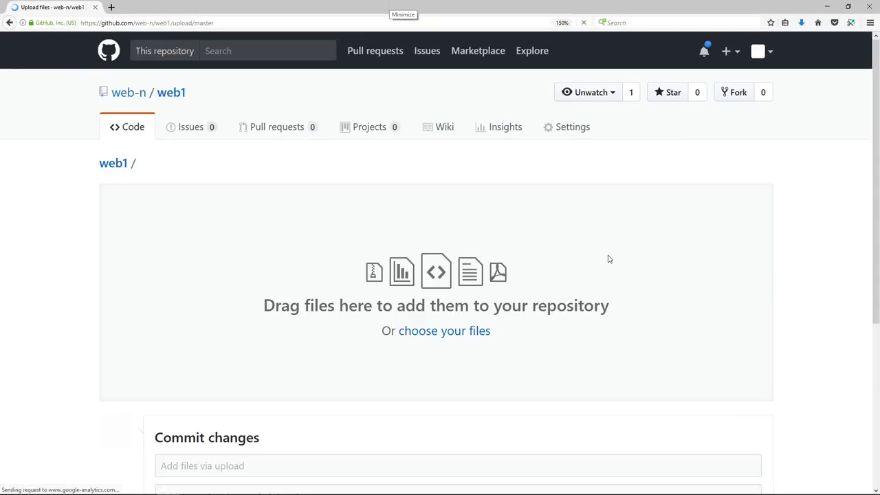
pyautogui.click(454, 330)
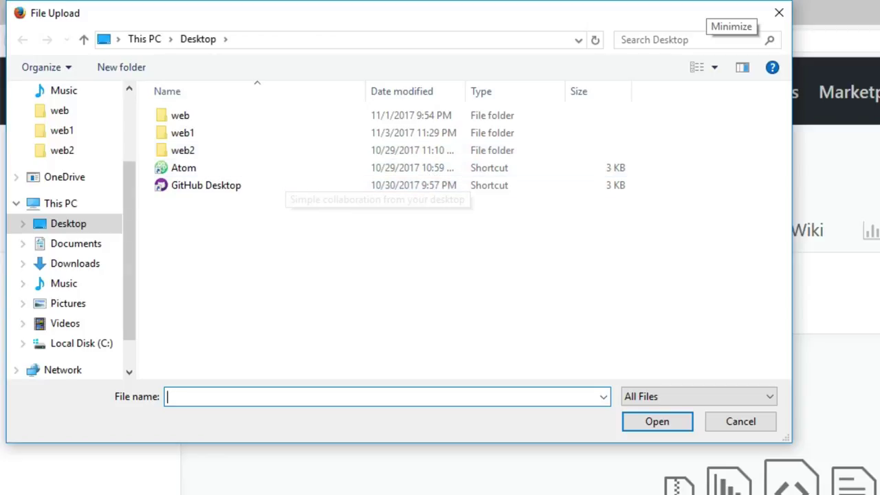
pyautogui.click(206, 289)
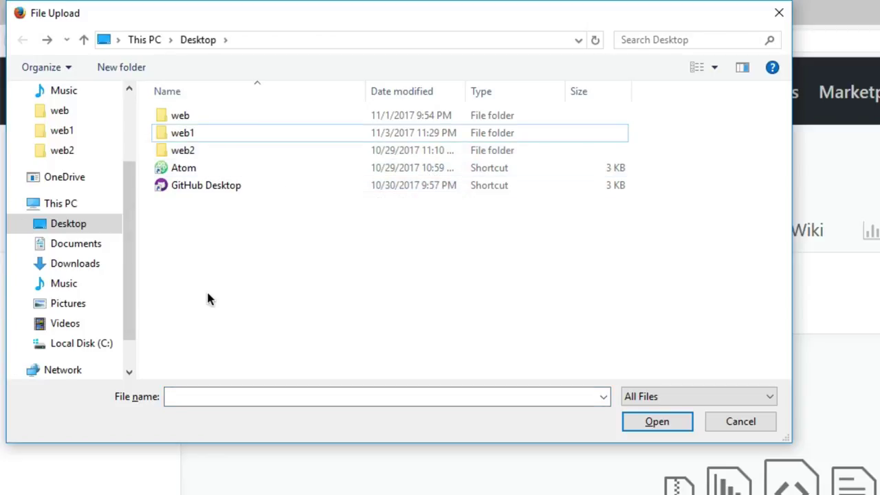
pyautogui.doubleClick(190, 134)
pyautogui.click(191, 136)
pyautogui.click(198, 114)
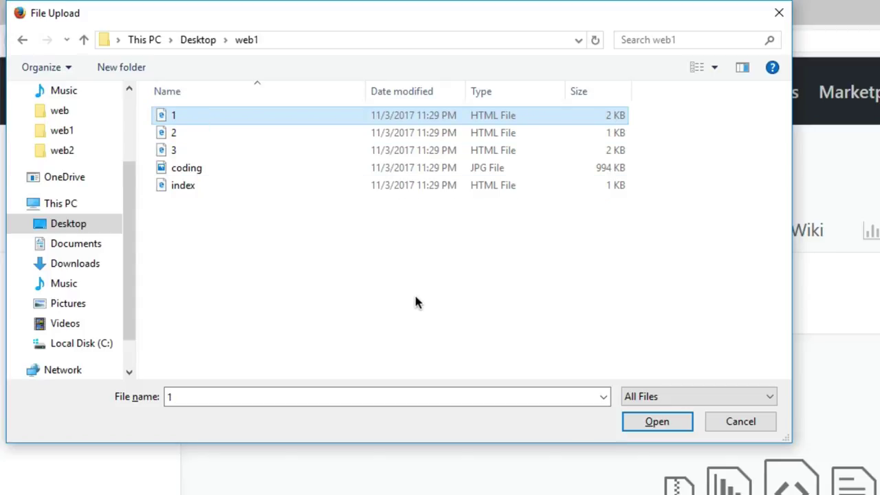
pyautogui.moveTo(416, 297); pyautogui.dragTo(158, 111)
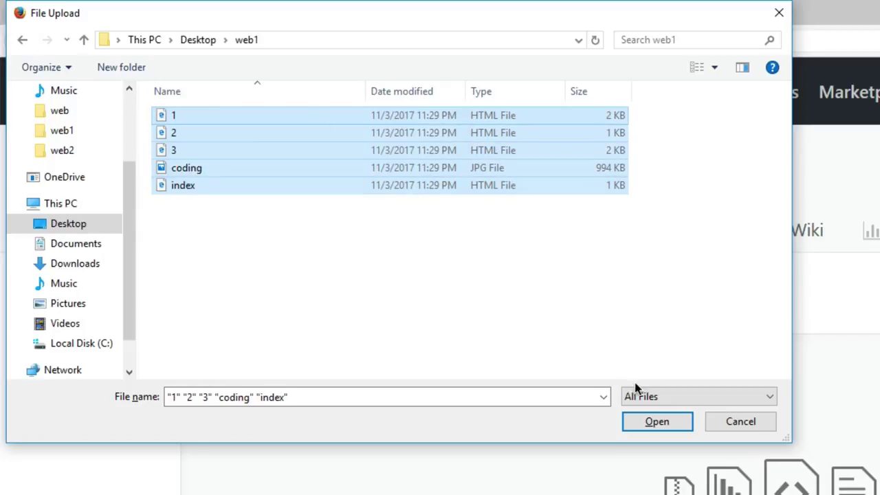
pyautogui.click(654, 422)
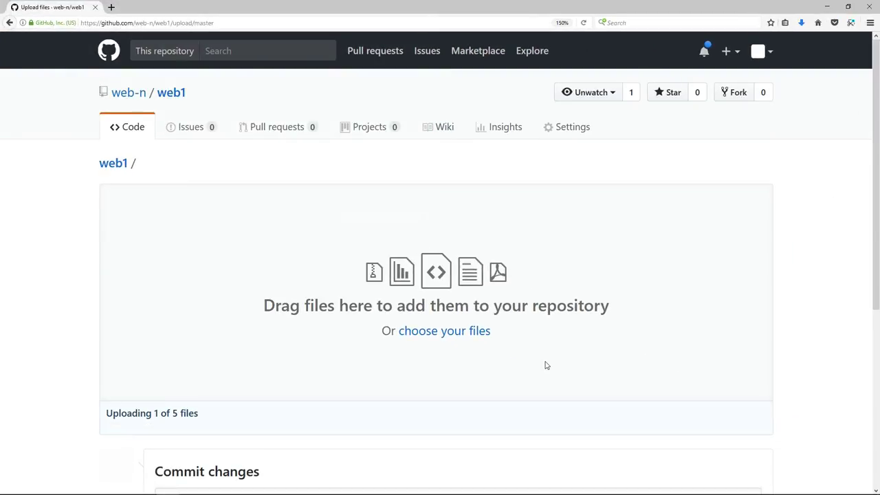
# Commit the uploaded files directly to the master branch with the message "first version"
pyautogui.scroll(-1, 547, 365)
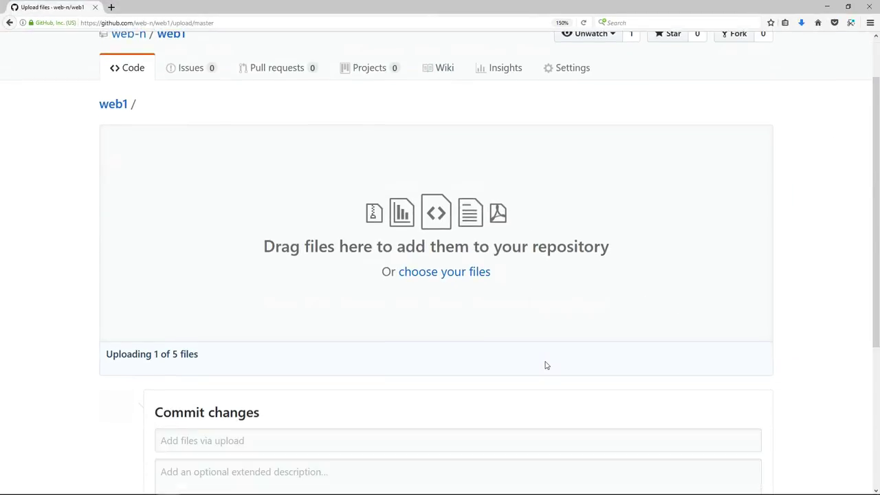
pyautogui.scroll(-3, 546, 365)
pyautogui.scroll(1, 387, 230)
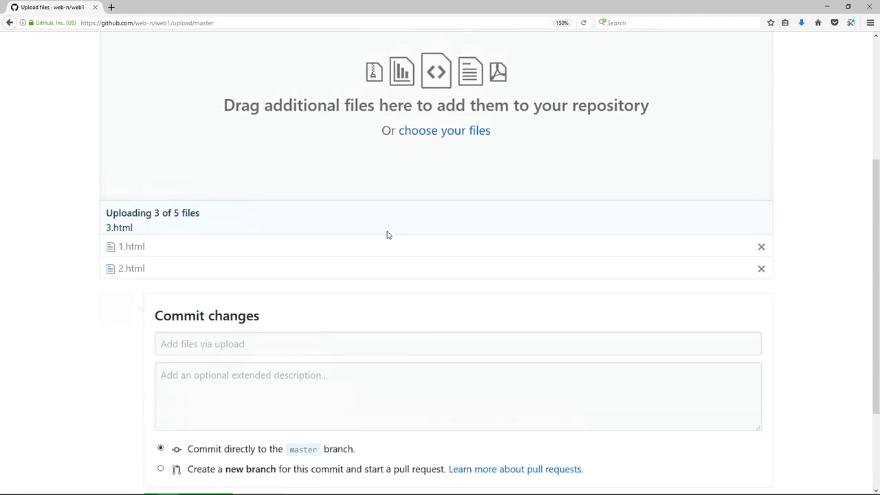
pyautogui.scroll(-1, 397, 293)
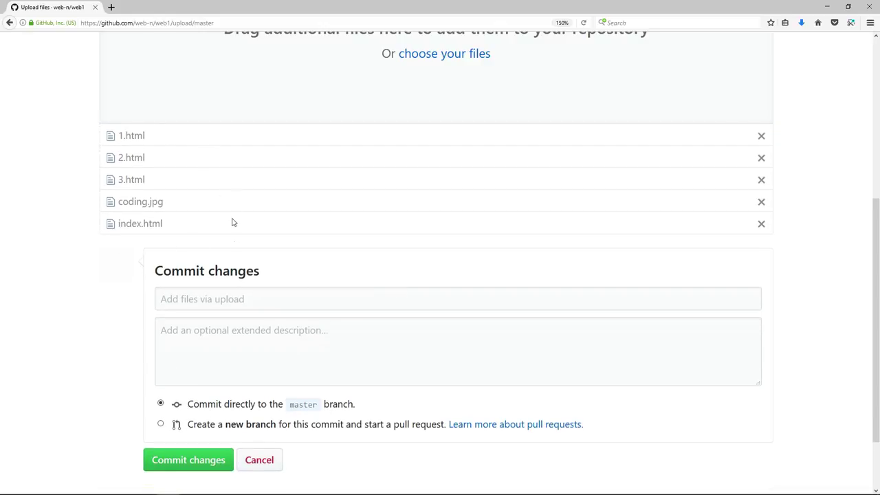
pyautogui.click(254, 299)
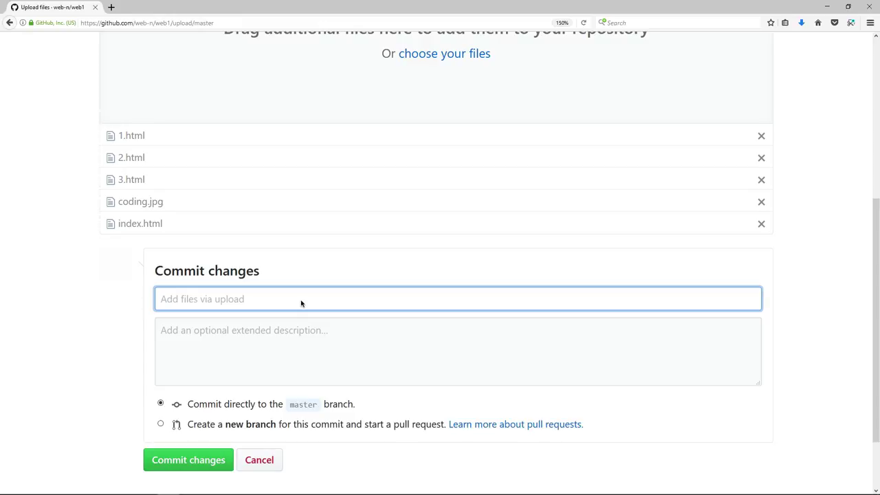
pyautogui.write('first version')
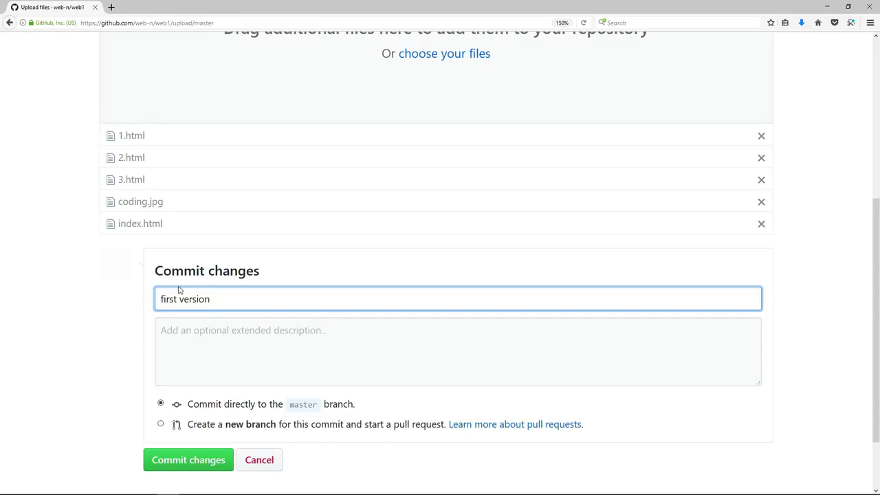
pyautogui.click(196, 471)
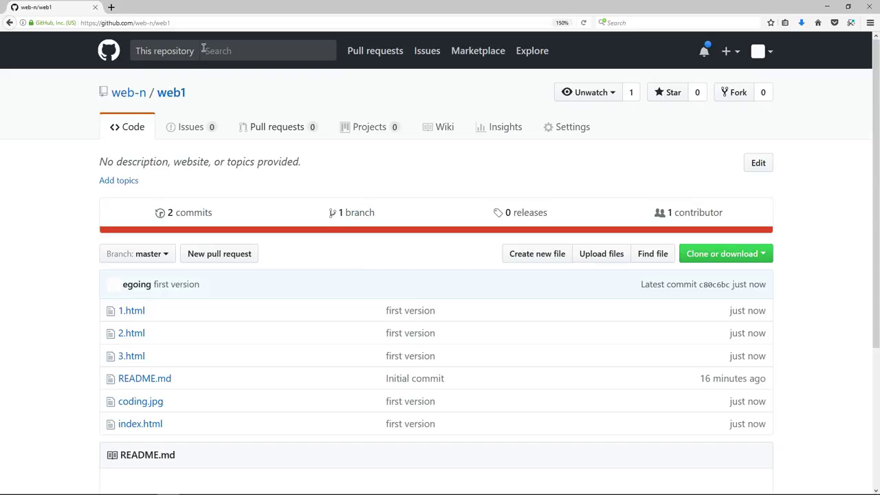
# View the source code of 2.html in the repository, then return to the file list
pyautogui.click(200, 24)
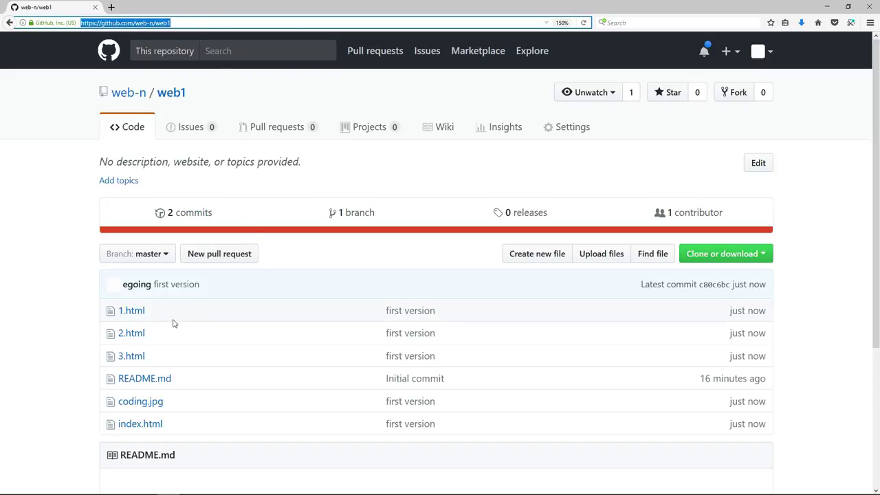
pyautogui.click(142, 334)
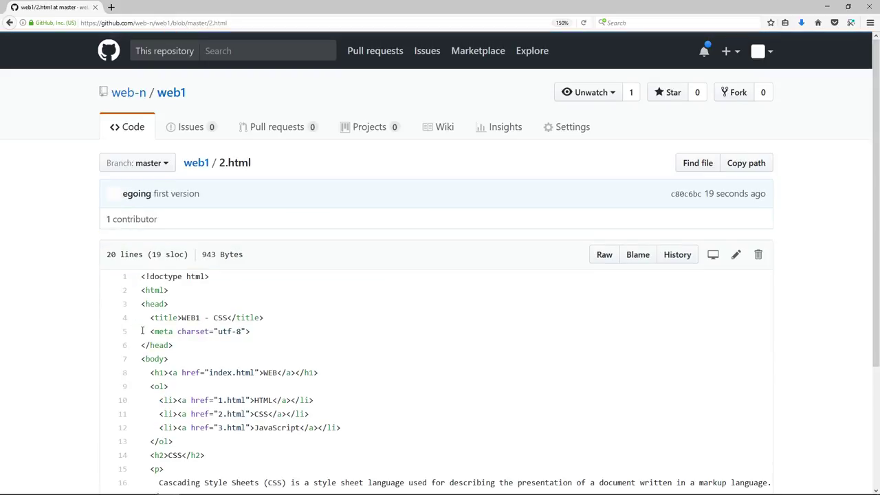
pyautogui.scroll(-4, 142, 330)
pyautogui.scroll(3, 137, 317)
pyautogui.scroll(1, 138, 317)
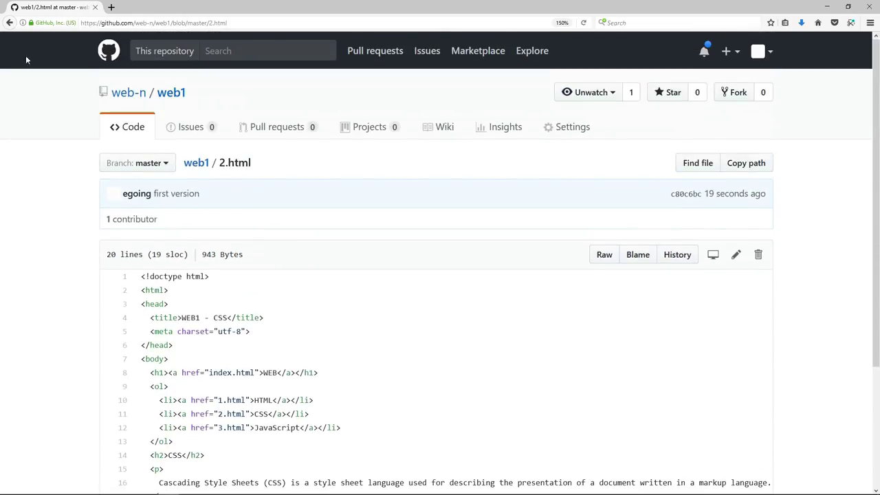
pyautogui.click(10, 23)
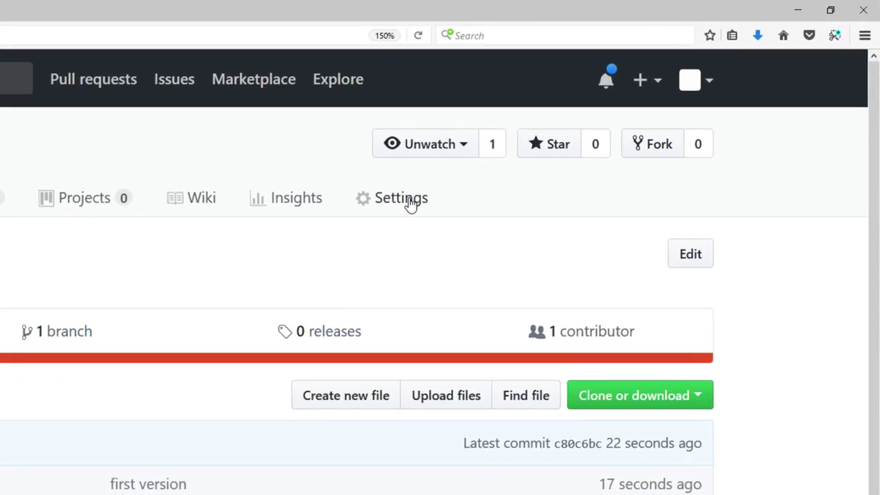
# Enable GitHub Pages in the web1 repository's settings with the master branch as source
pyautogui.click(411, 204)
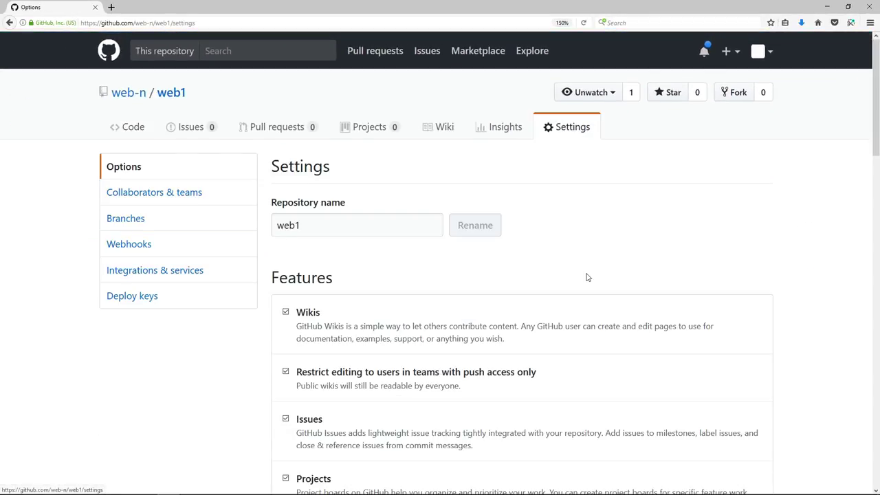
pyautogui.scroll(-15, 588, 277)
pyautogui.scroll(3, 588, 277)
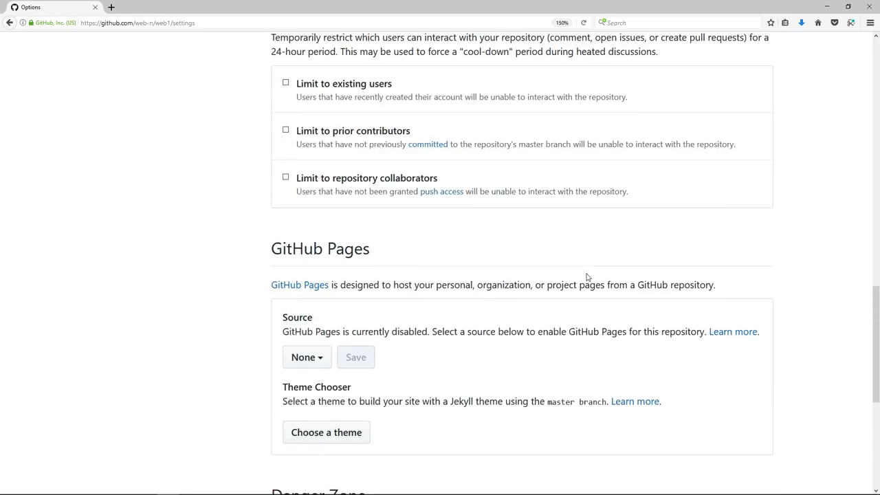
pyautogui.scroll(2, 588, 277)
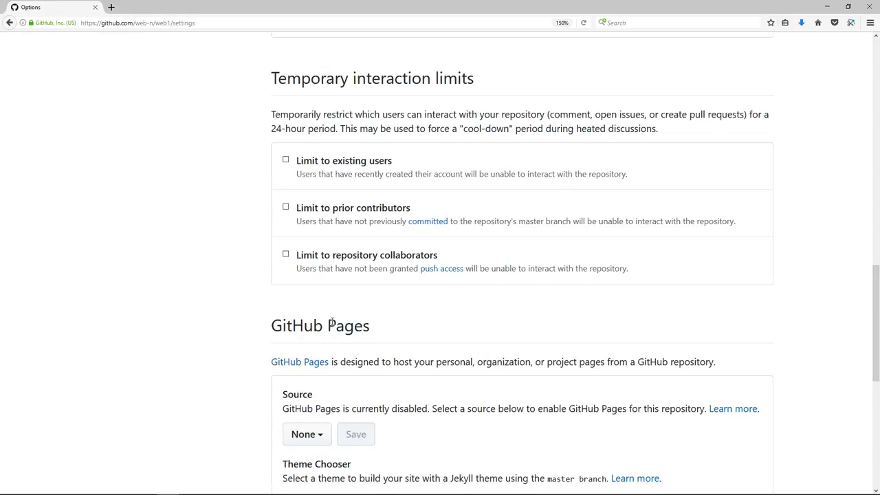
pyautogui.scroll(-4, 332, 321)
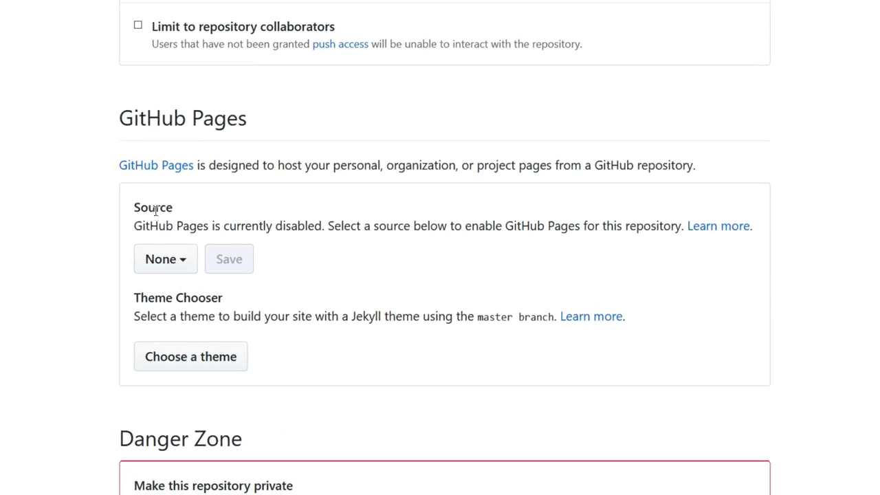
pyautogui.click(163, 267)
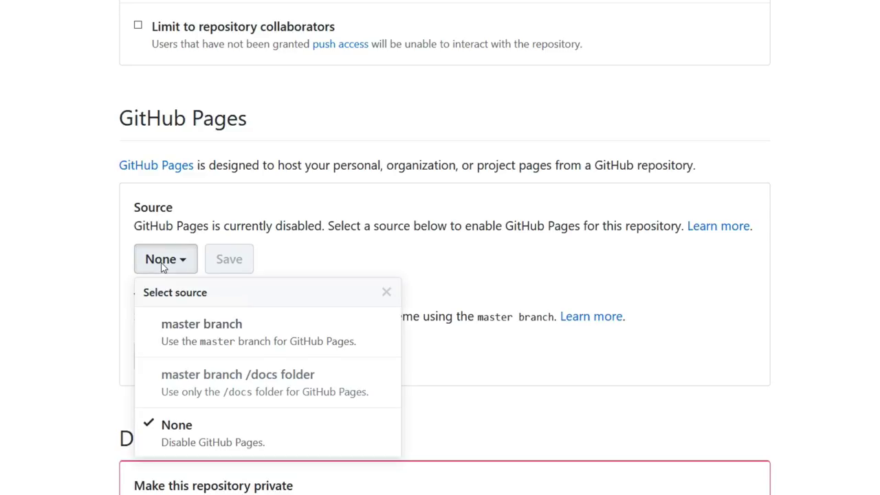
pyautogui.click(205, 330)
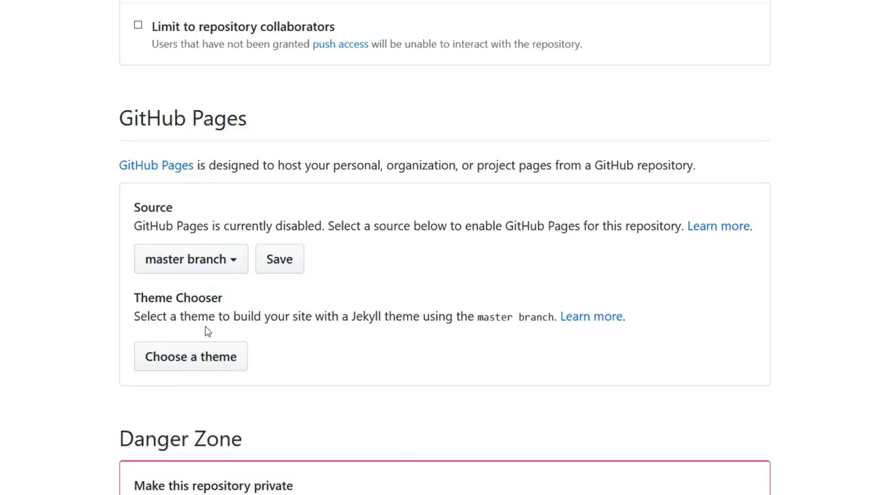
pyautogui.click(280, 265)
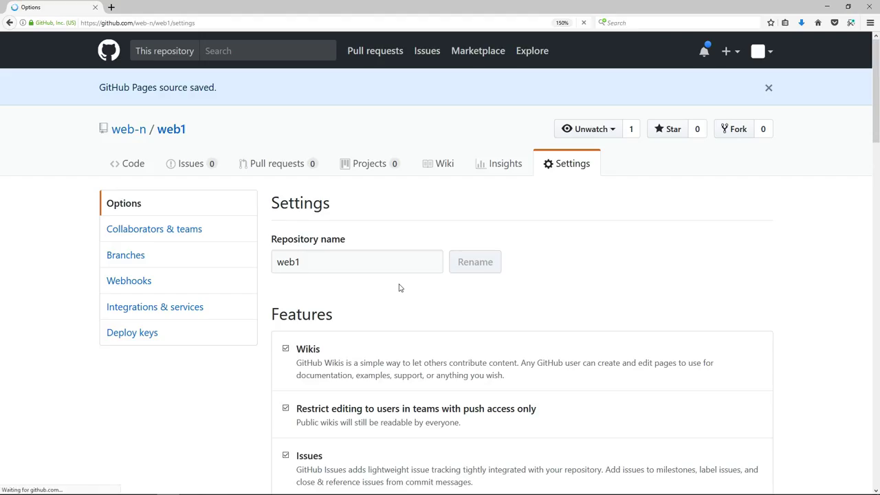
pyautogui.scroll(-20, 400, 287)
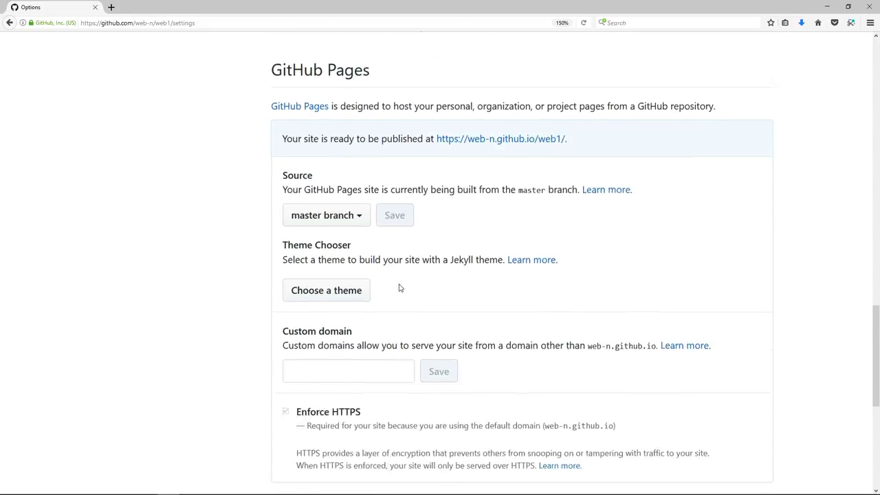
pyautogui.scroll(2, 426, 158)
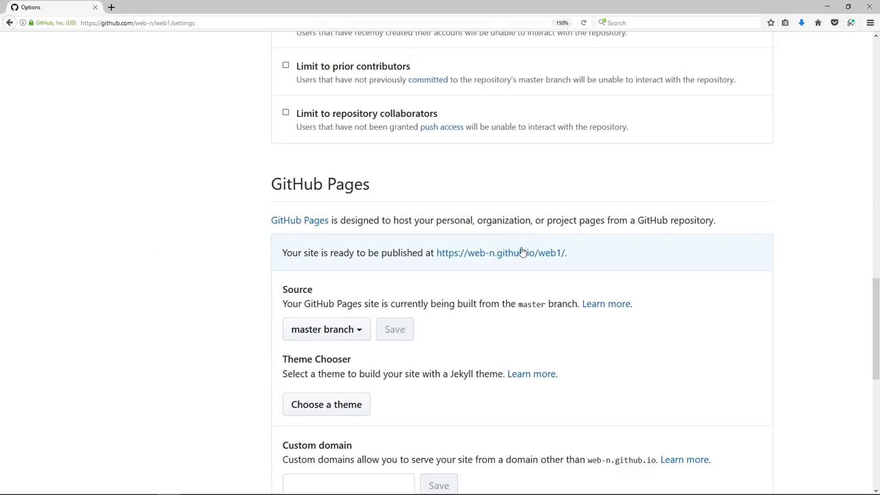
pyautogui.click(522, 254)
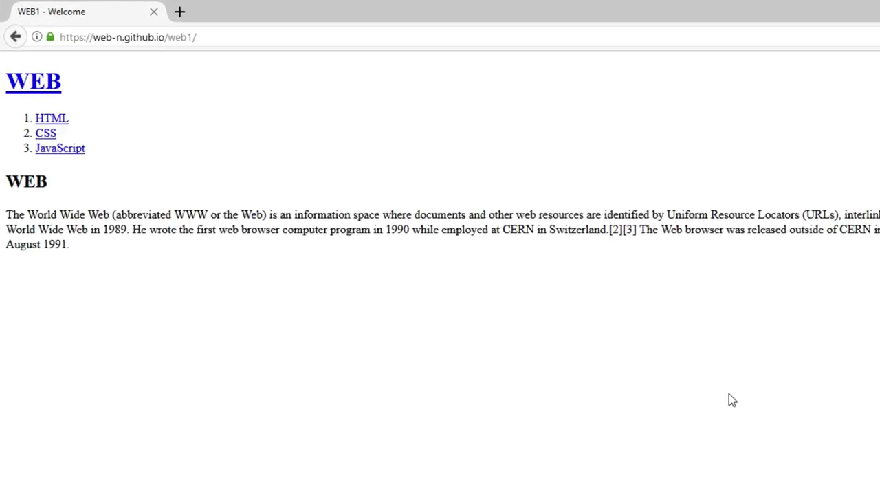
# Enlarge the published WEB1 page for easier reading and check its web address
pyautogui.hotkey('ctrl', '+')
pyautogui.hotkey('ctrl', '+')
pyautogui.hotkey('ctrl', '+')
pyautogui.hotkey('ctrl', '+')
pyautogui.hotkey('ctrl', '+')
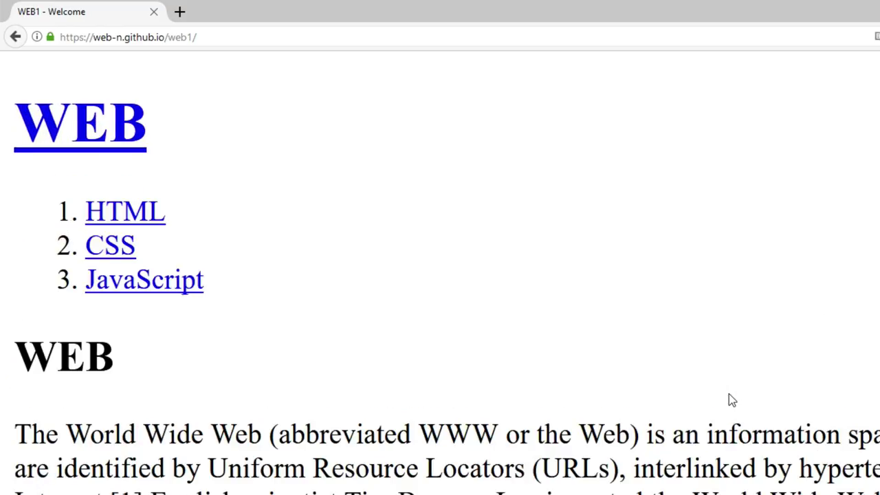
pyautogui.click(229, 36)
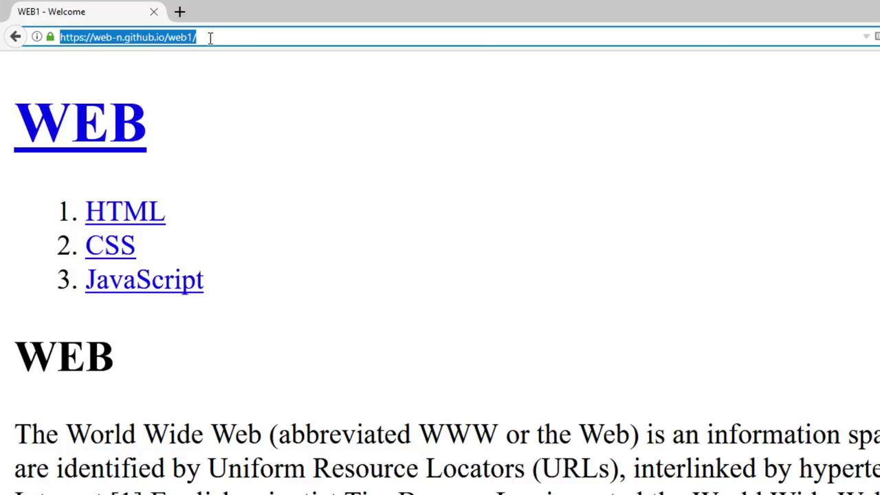
pyautogui.click(216, 180)
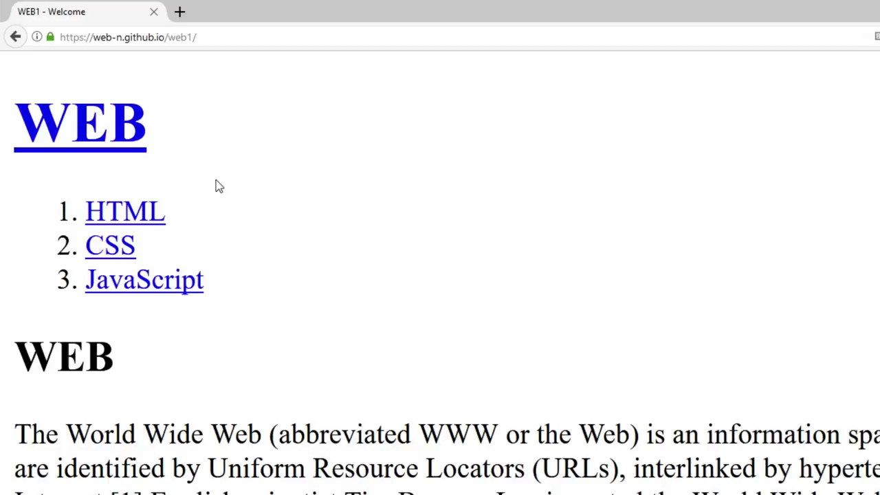
# Test the published site's HTML and CSS links and return to its home page through the WEB heading
pyautogui.click(135, 230)
pyautogui.click(122, 244)
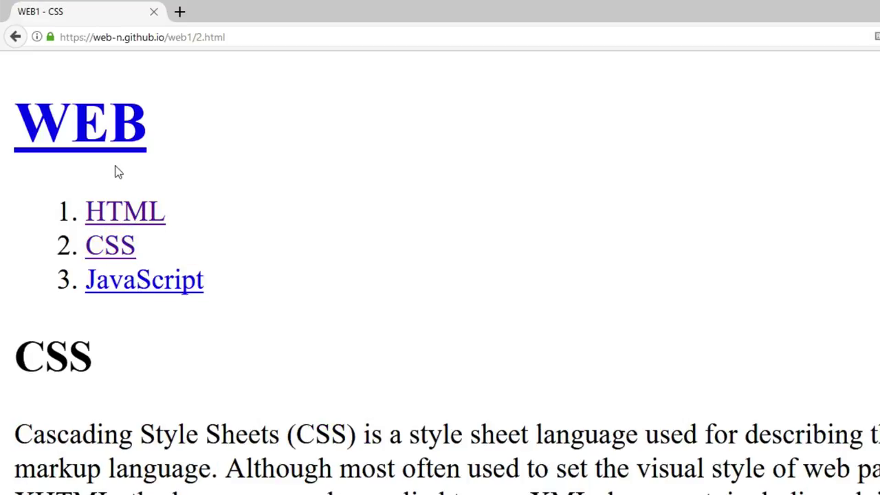
pyautogui.click(108, 122)
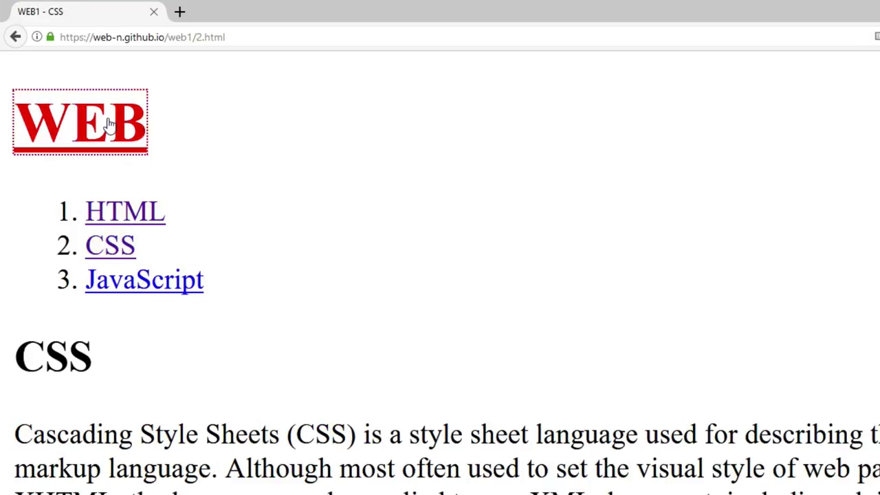
# Remove /index.html from the home page's address and load the site from the bare web1 address
pyautogui.click(195, 36)
pyautogui.moveTo(193, 36); pyautogui.dragTo(348, 40)
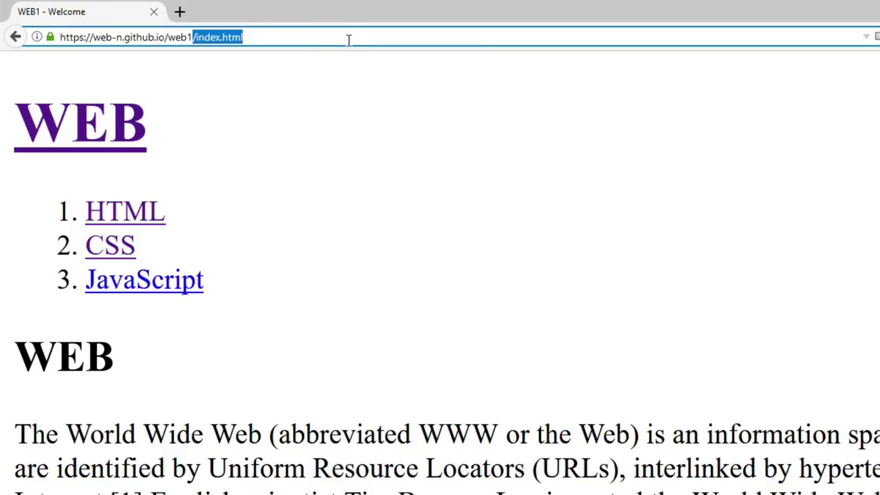
pyautogui.press('BackSpace')
pyautogui.press('Return')
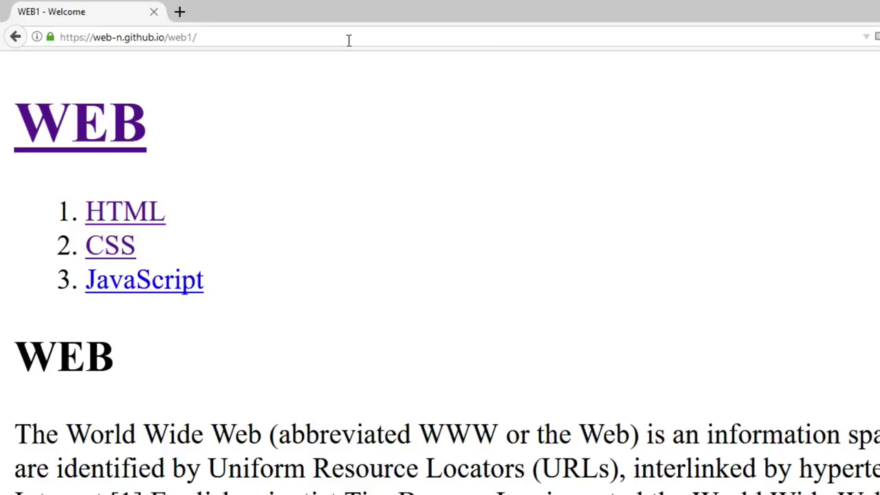
pyautogui.click(348, 40)
pyautogui.click(349, 39)
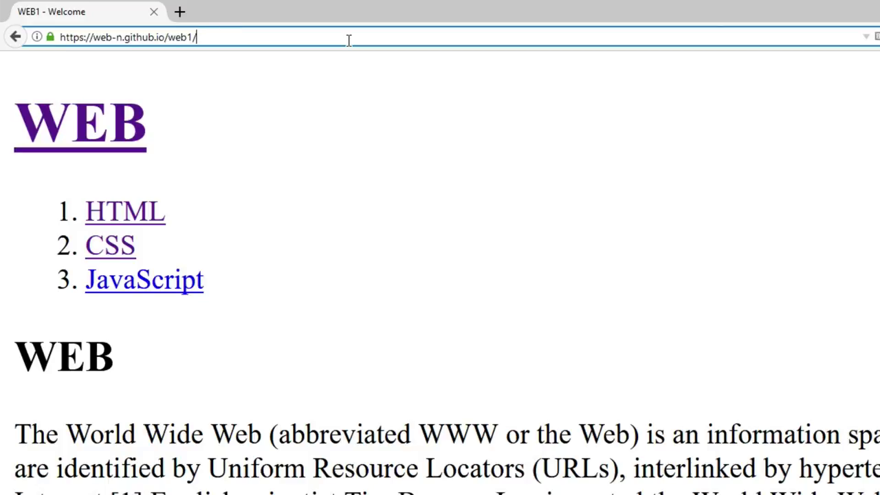
pyautogui.write('index.html')
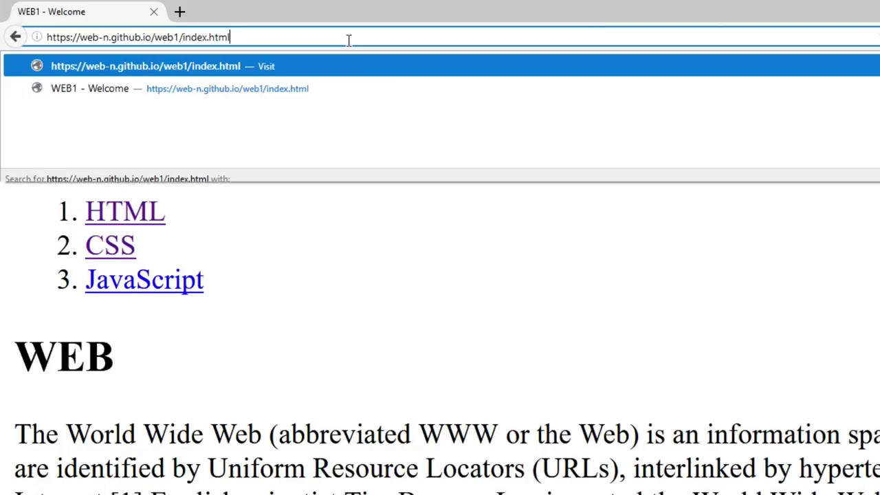
pyautogui.press('Return')
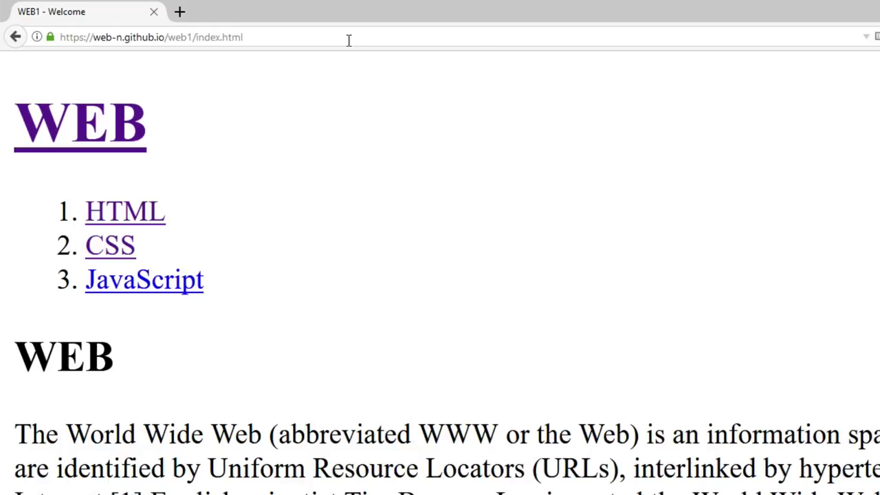